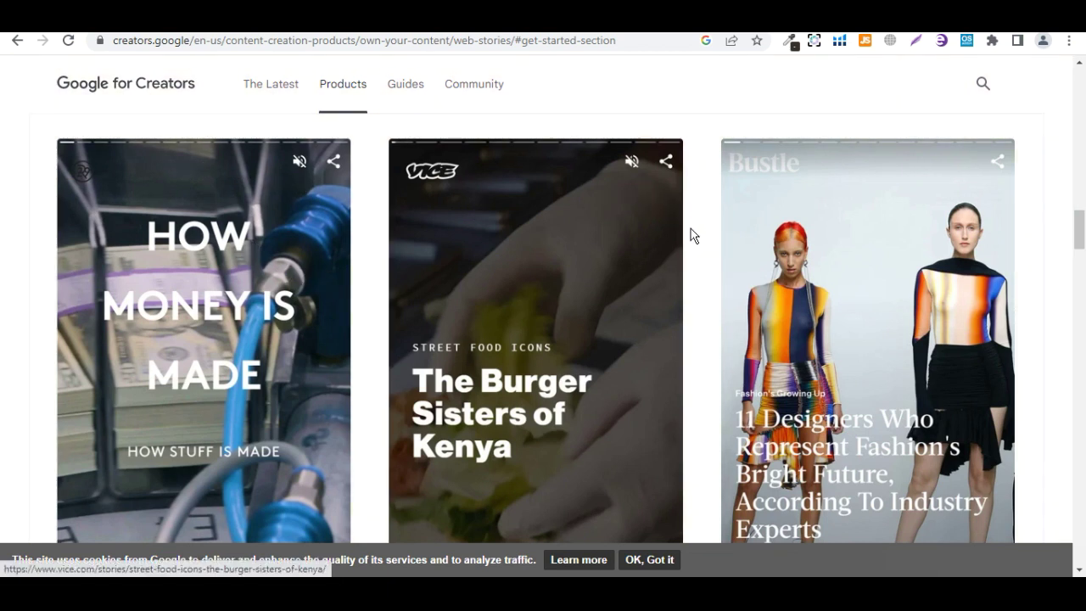
# Step: Review the Google for Creators Web Stories page, covering the example stories, distribution and monetization options, and ways to get started
pyautogui.scroll(-2, 691, 235)
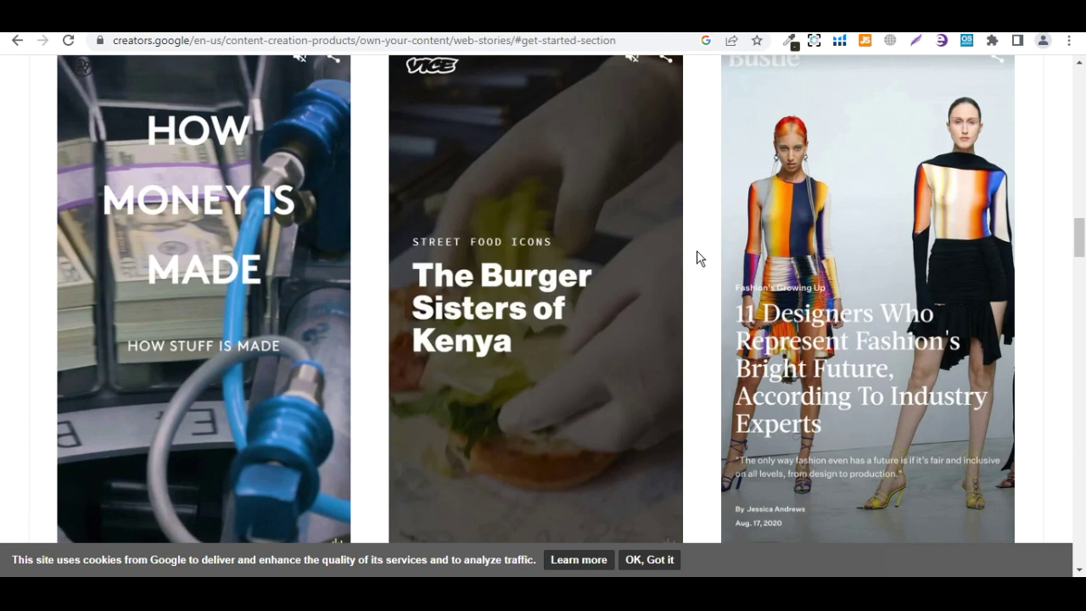
pyautogui.scroll(-5, 698, 260)
pyautogui.scroll(-15, 696, 278)
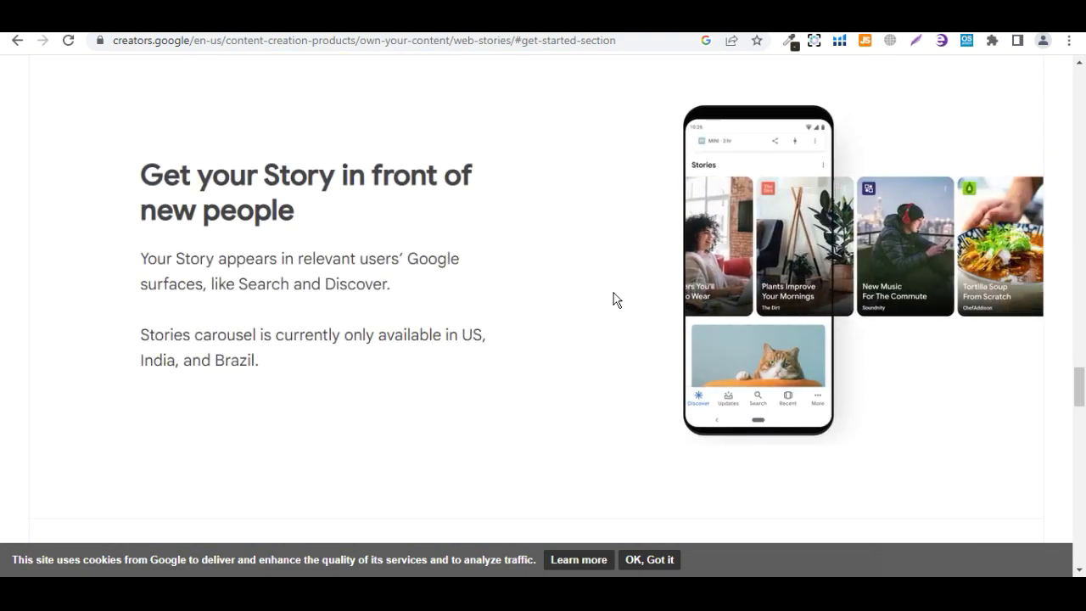
pyautogui.scroll(-8, 616, 299)
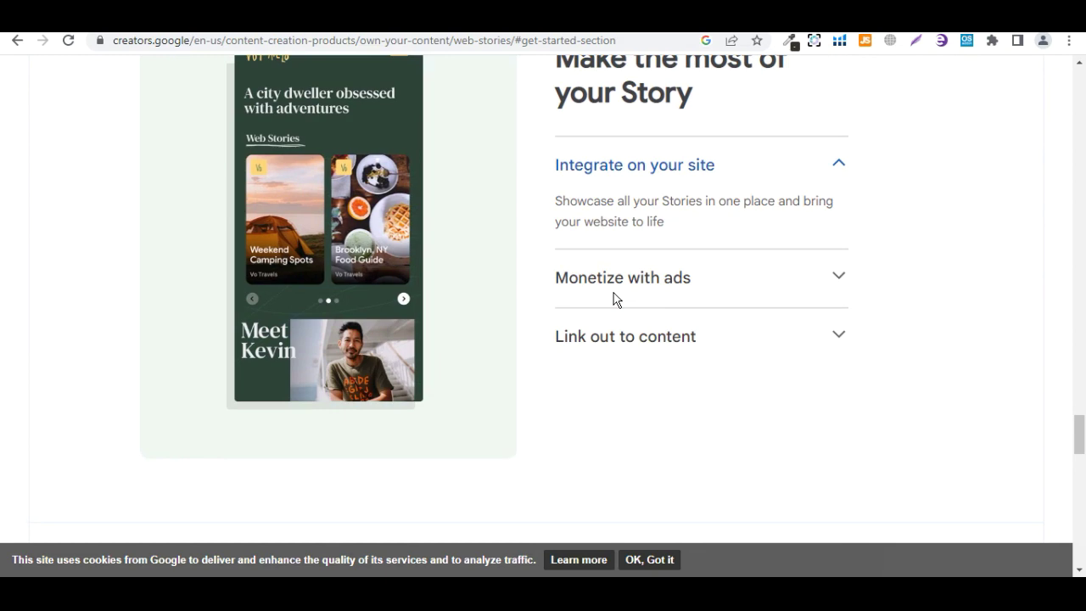
pyautogui.scroll(-5, 534, 332)
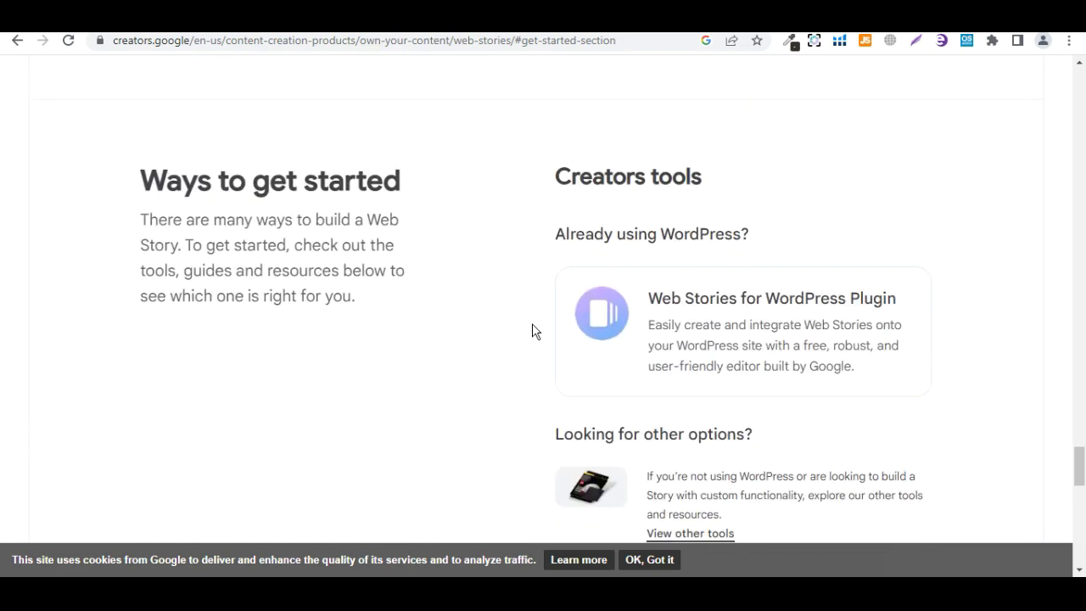
pyautogui.scroll(3, 534, 332)
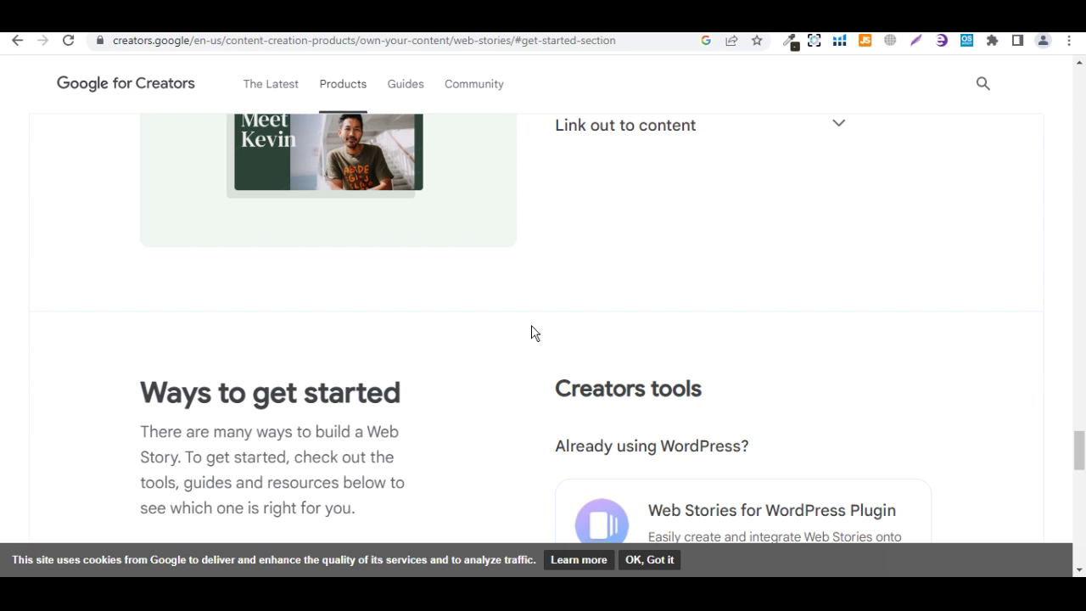
pyautogui.scroll(-1, 535, 333)
pyautogui.scroll(10, 526, 332)
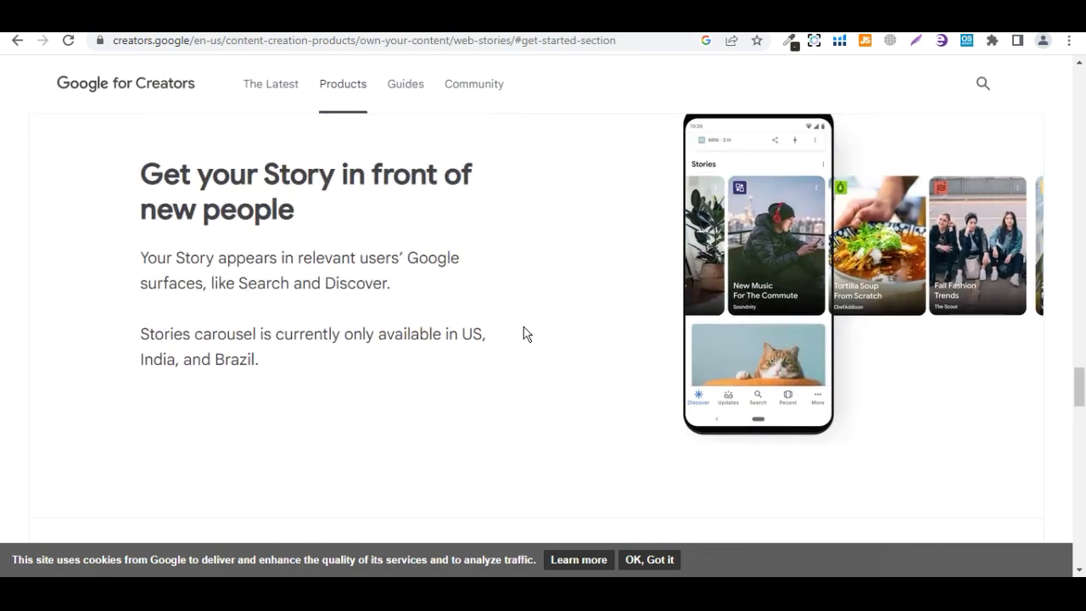
pyautogui.scroll(-10, 524, 334)
pyautogui.scroll(5, 524, 334)
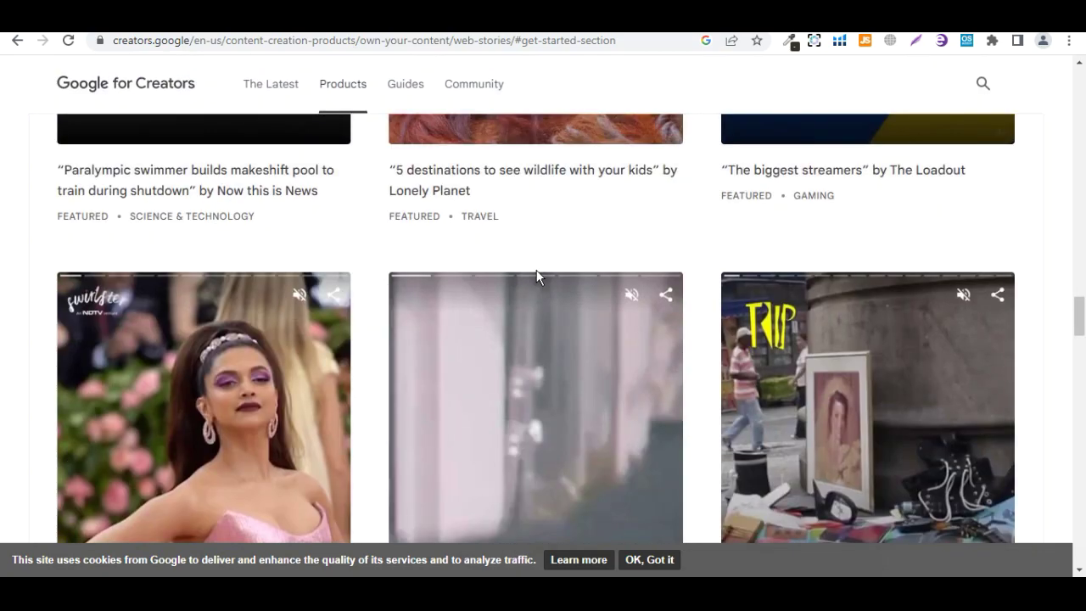
pyautogui.scroll(9, 536, 270)
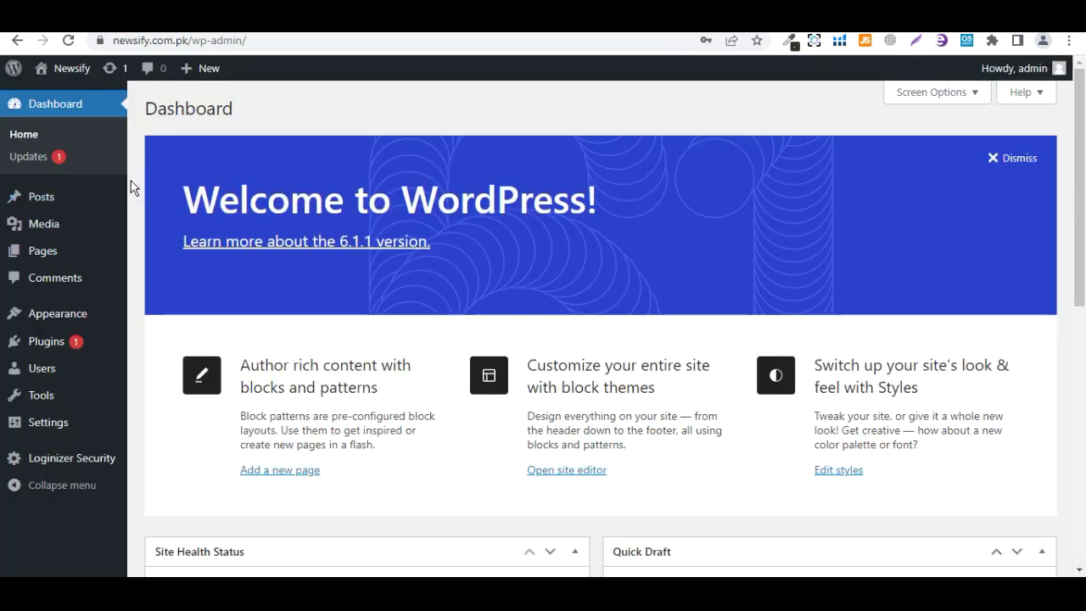
# Step: Open the page for adding new plugins in the WordPress admin
pyautogui.moveTo(61, 204)
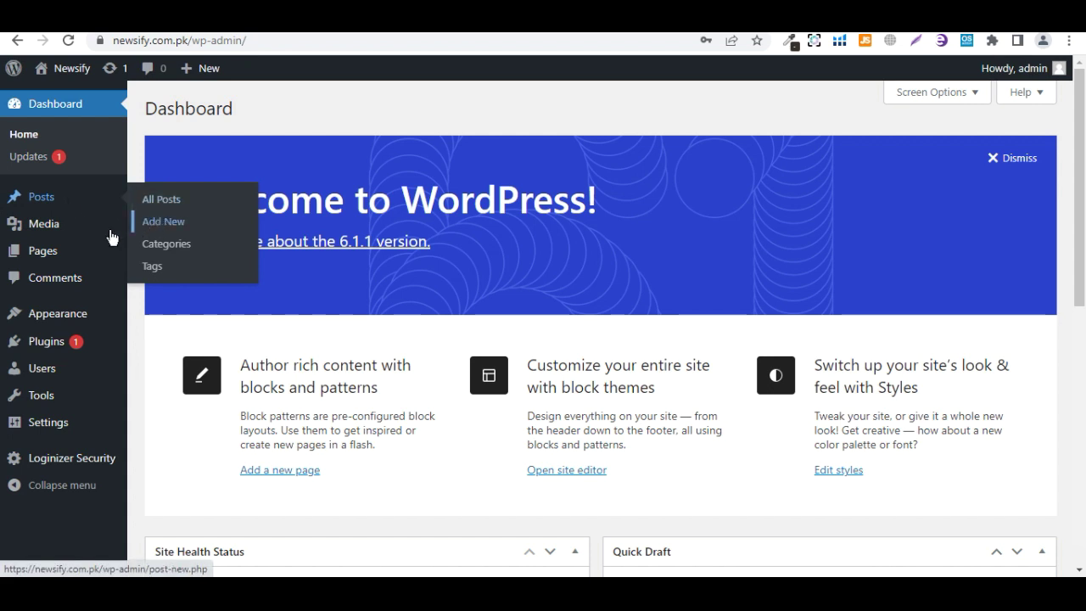
pyautogui.moveTo(67, 342)
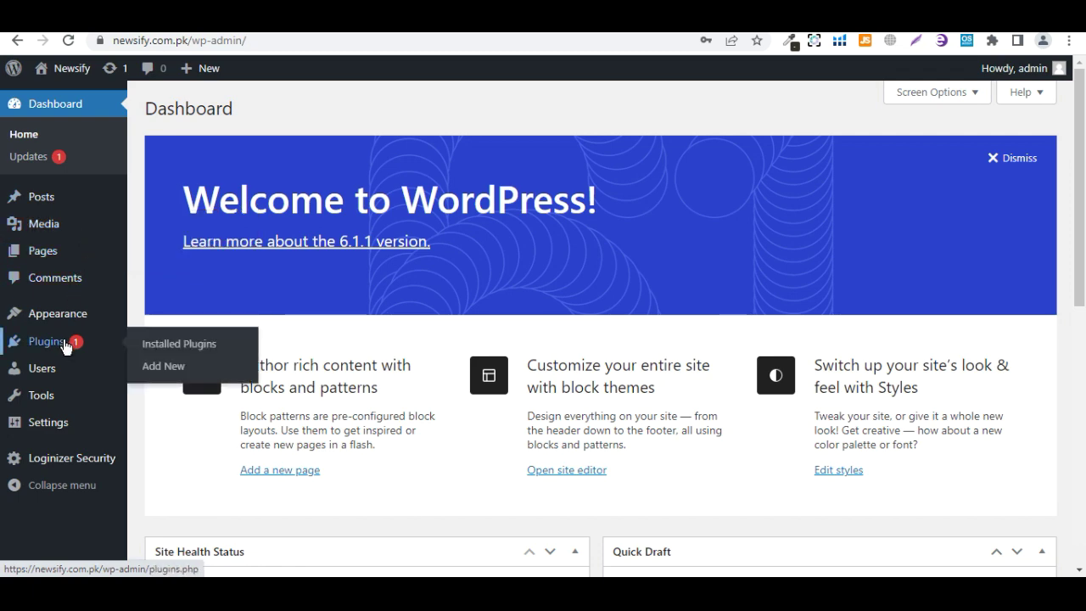
pyautogui.click(65, 345)
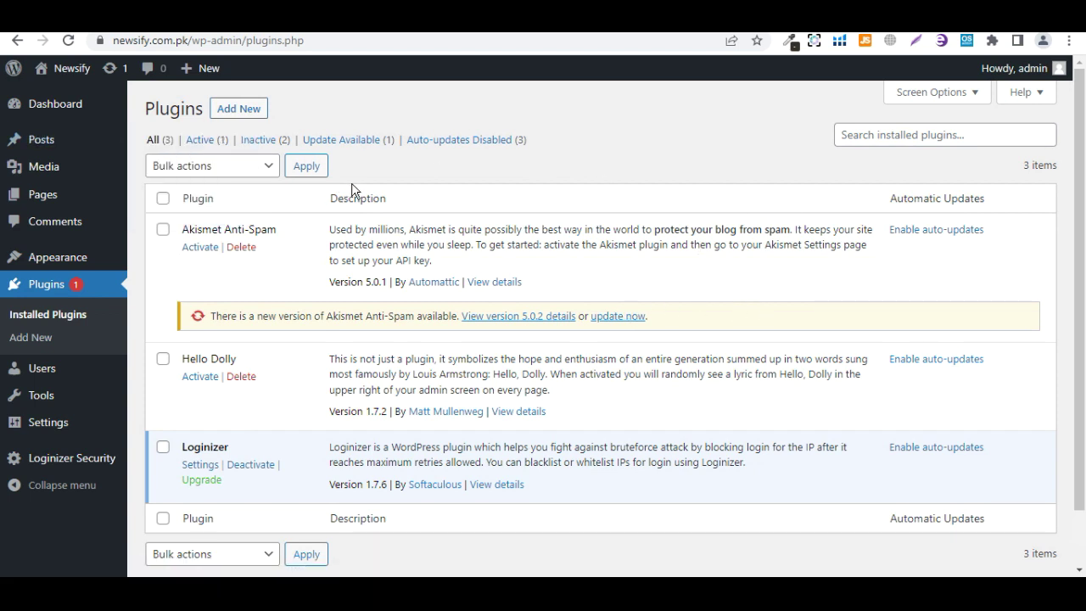
pyautogui.click(263, 114)
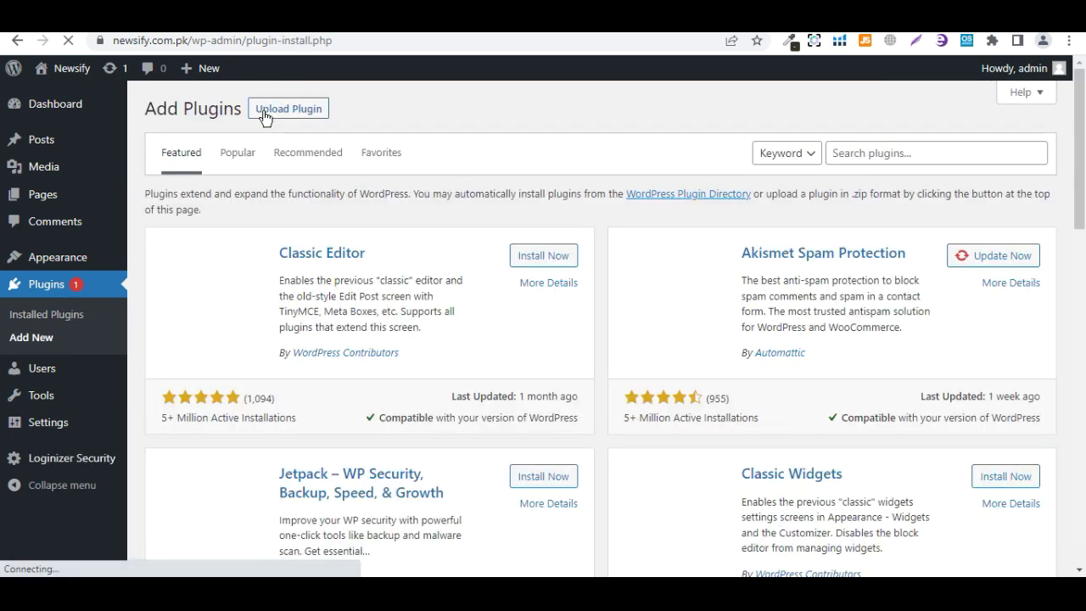
# Step: Search the plugin directory for "google web stories"
pyautogui.click(913, 153)
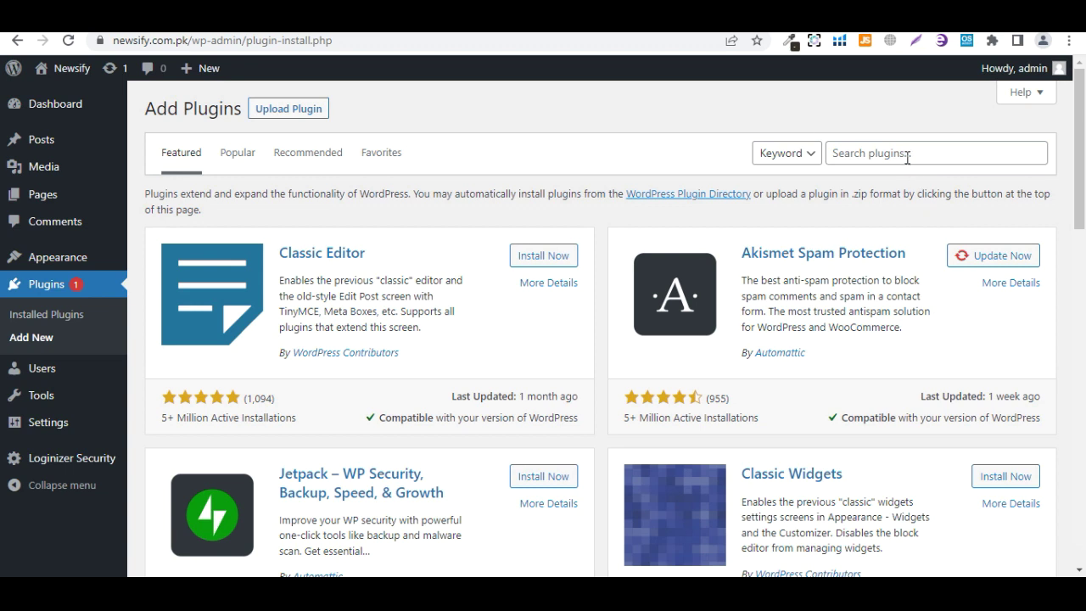
pyautogui.click(907, 158)
pyautogui.write('google web s')
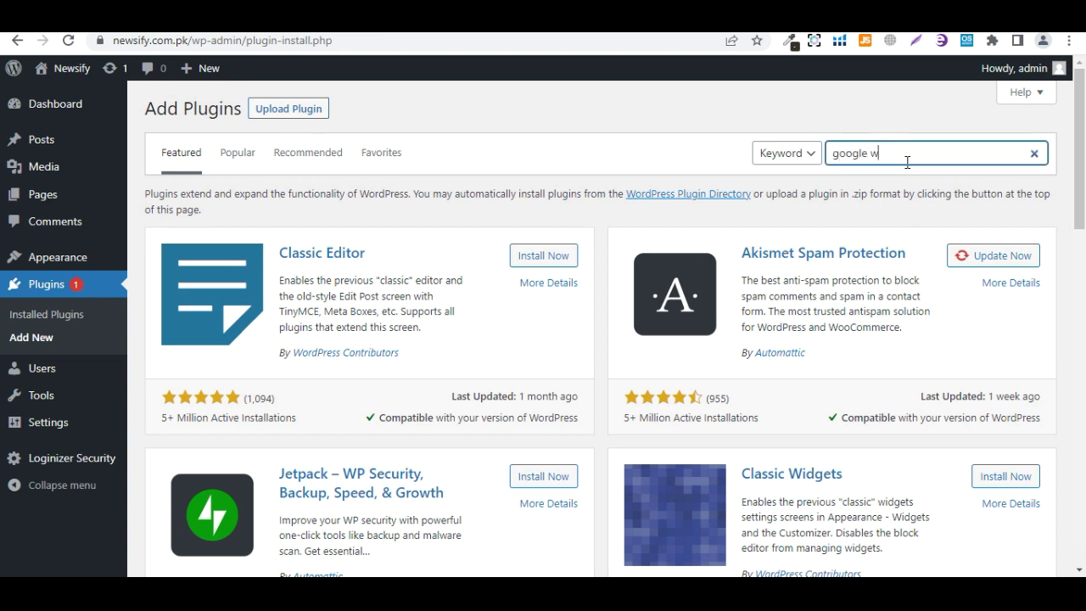
pyautogui.write('toreis')
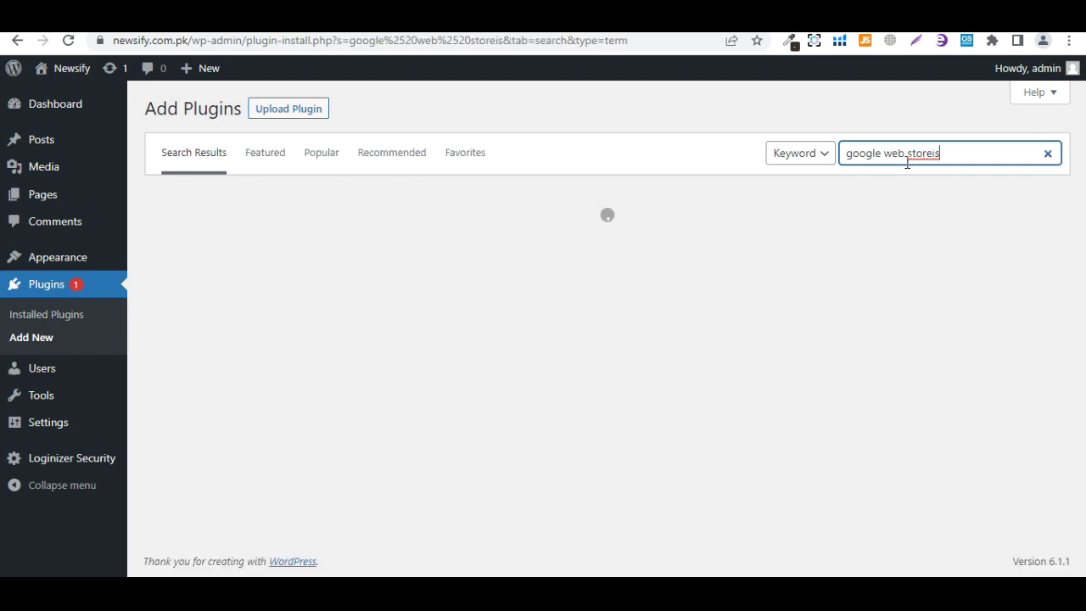
pyautogui.press('BackSpace')
pyautogui.press('BackSpace')
pyautogui.write('ies')
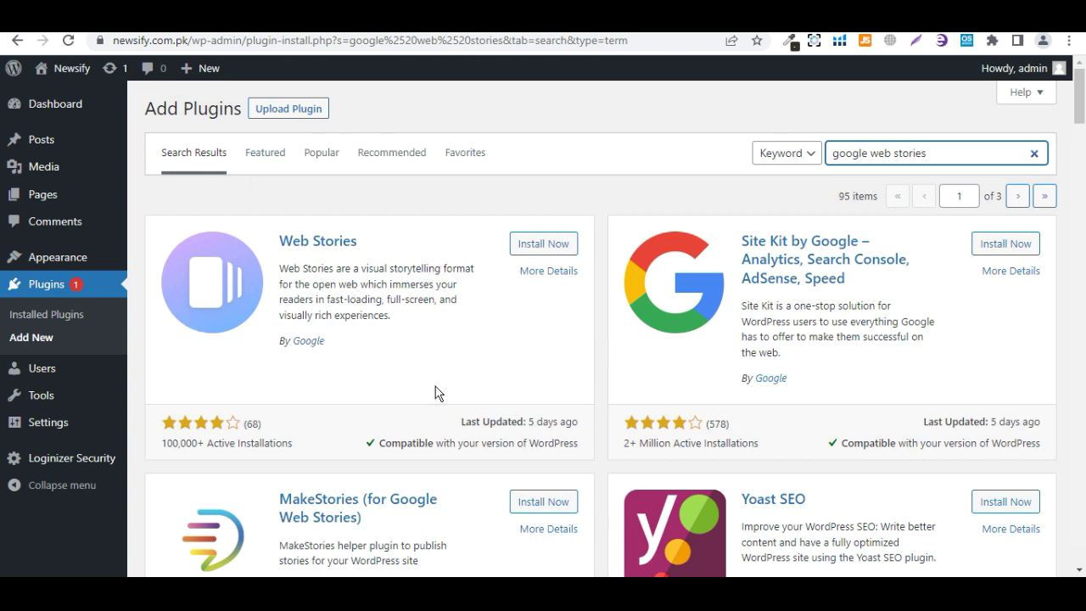
# Step: Install and activate the Web Stories plugin by Google
pyautogui.click(559, 252)
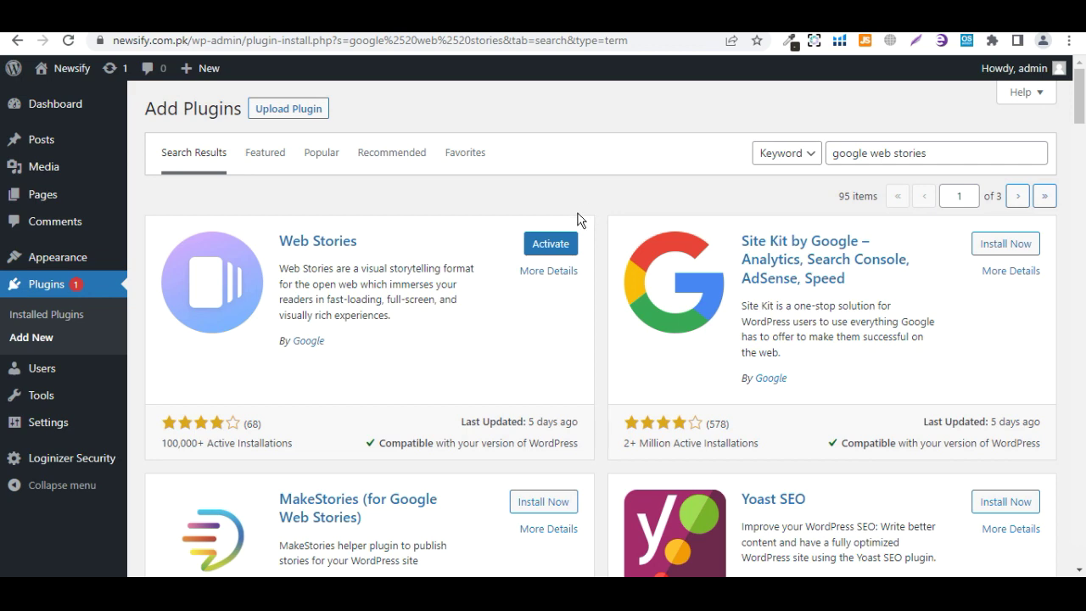
pyautogui.click(558, 244)
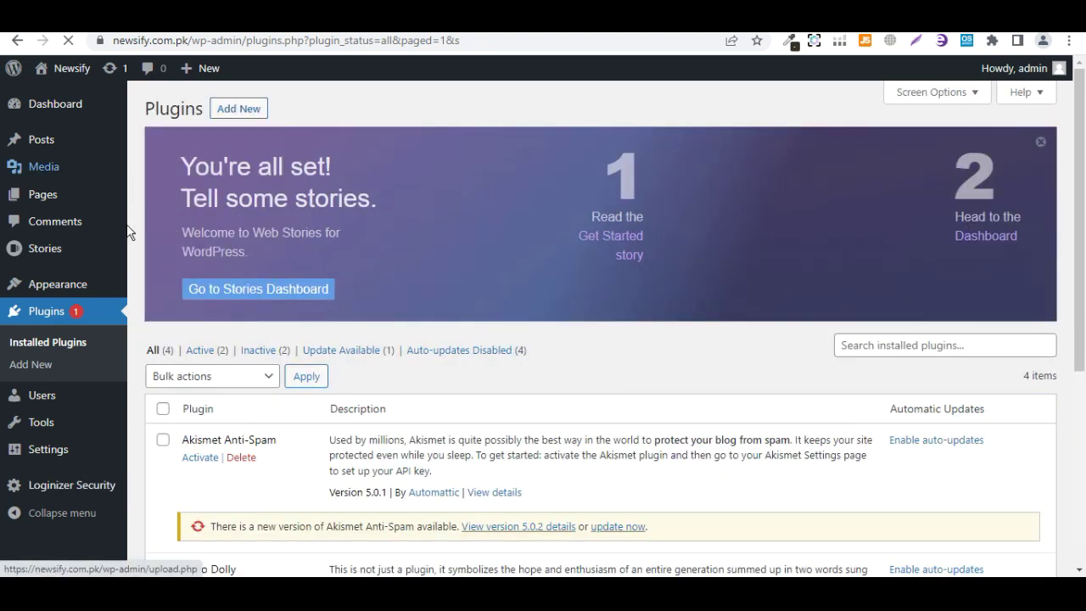
# Step: Open the Web Stories template gallery and browse the available story templates
pyautogui.moveTo(45, 258)
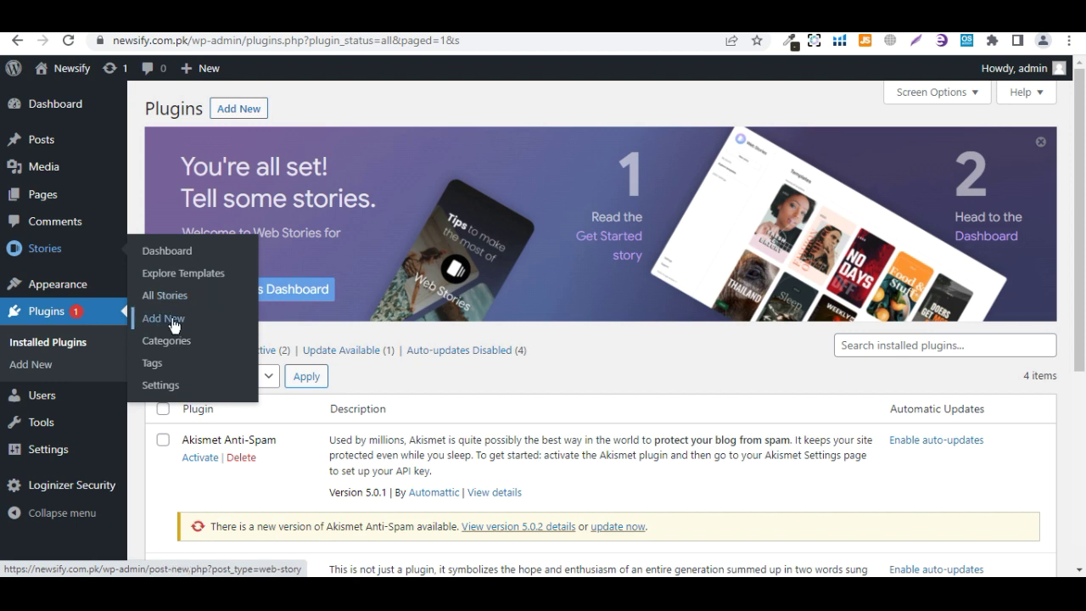
pyautogui.click(166, 254)
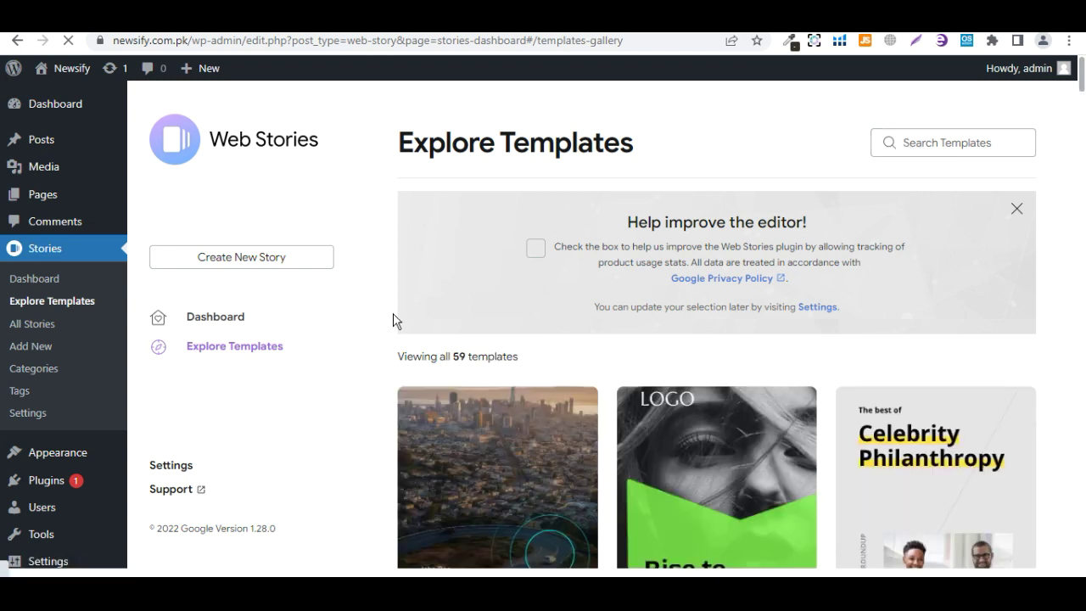
pyautogui.scroll(-3, 378, 365)
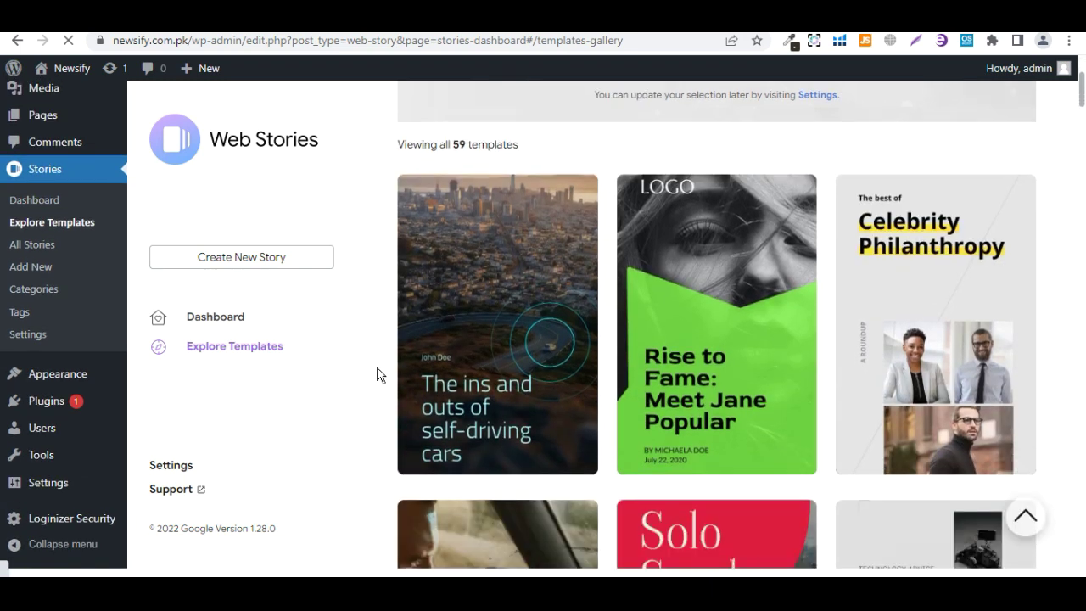
pyautogui.scroll(-4, 376, 373)
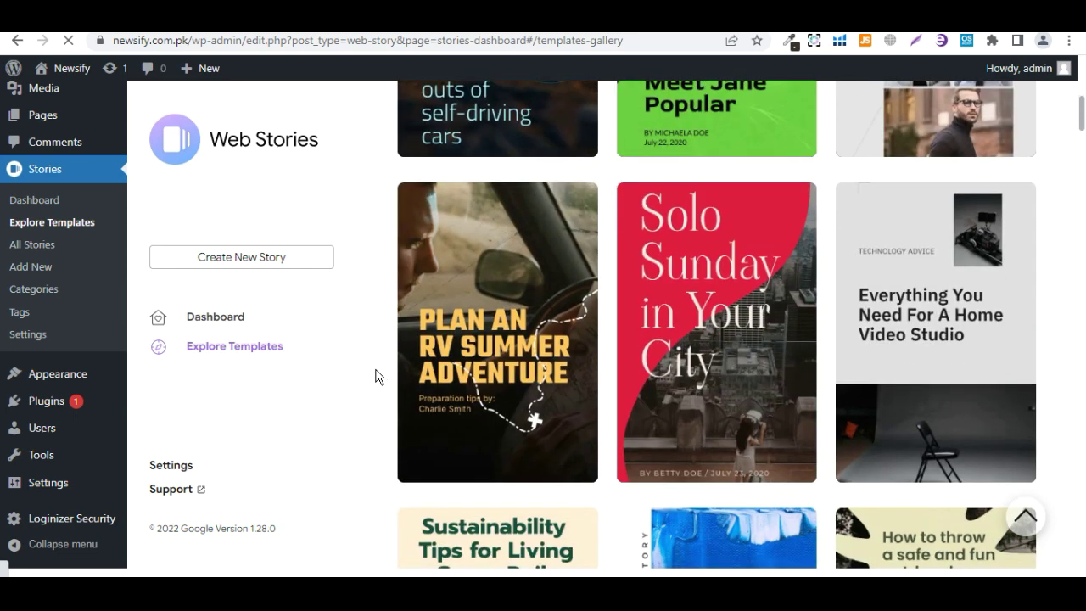
pyautogui.moveTo(921, 283)
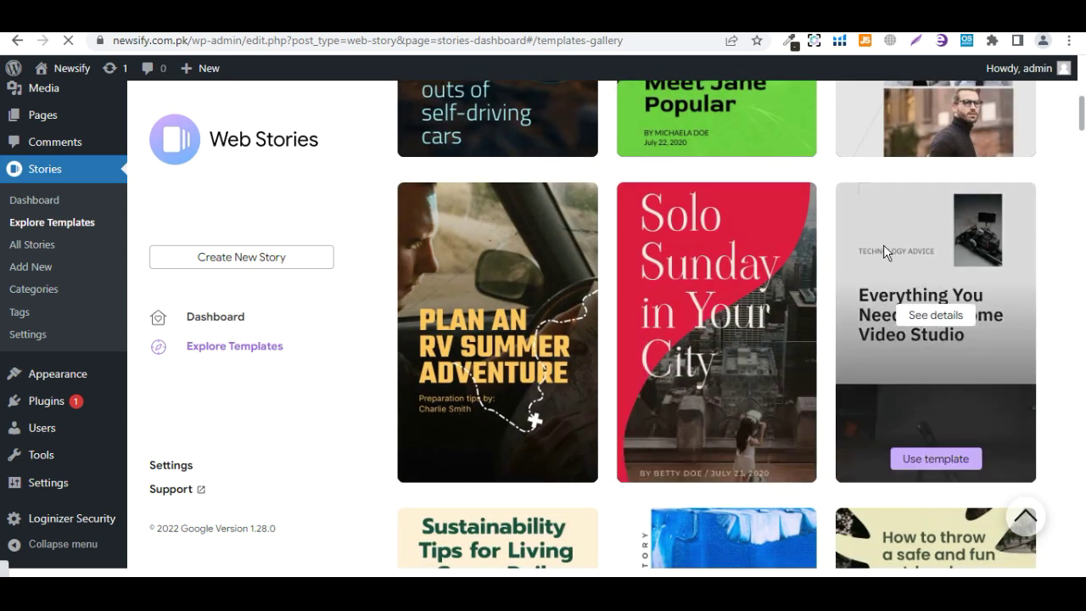
pyautogui.moveTo(761, 239)
pyautogui.scroll(-6, 564, 259)
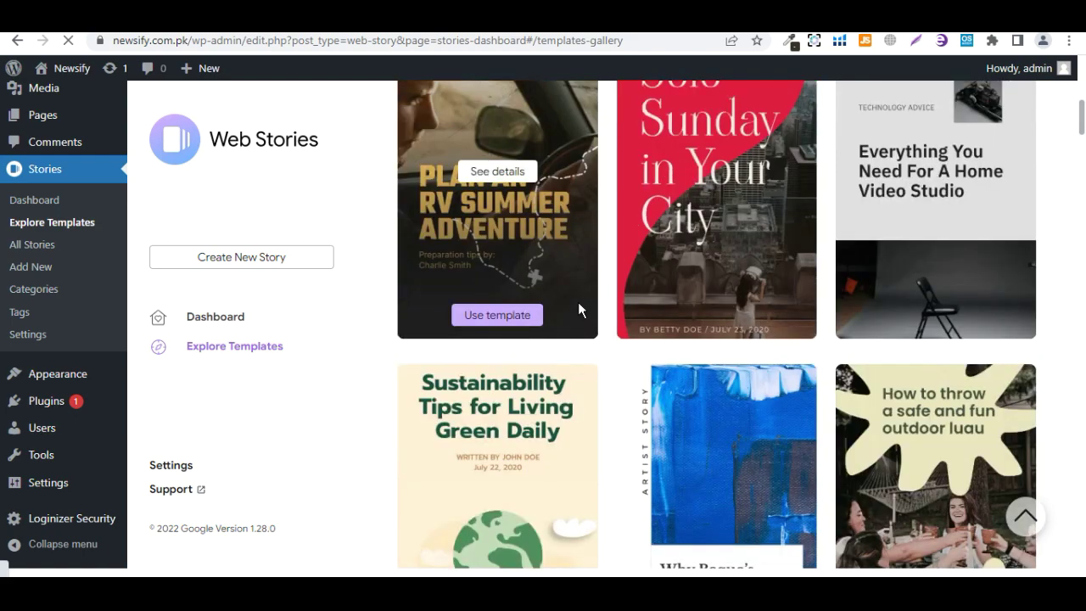
pyautogui.scroll(-1, 603, 305)
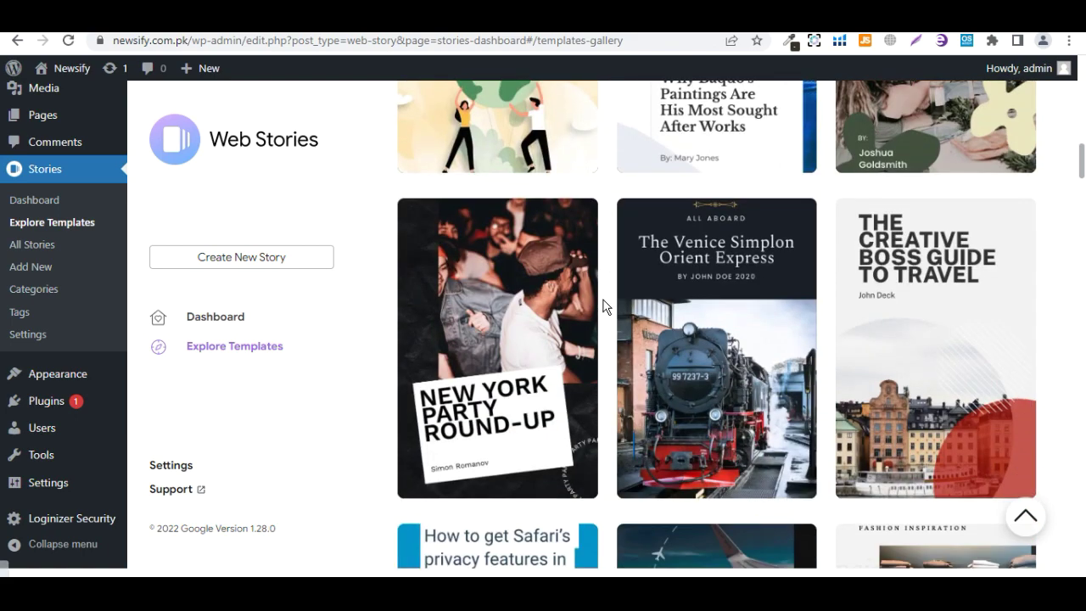
pyautogui.scroll(-6, 606, 310)
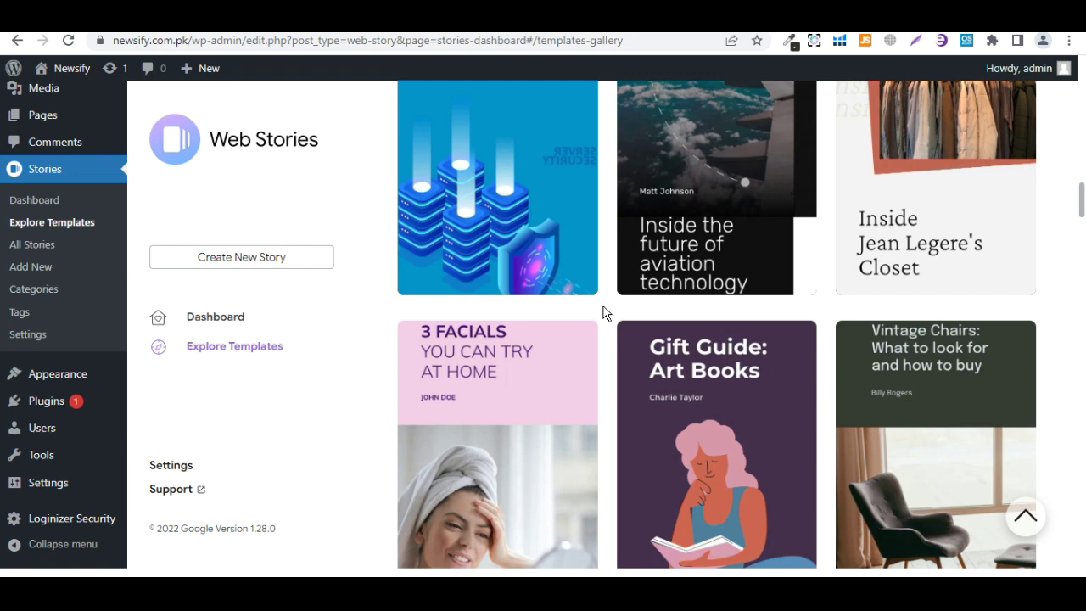
pyautogui.scroll(5, 602, 313)
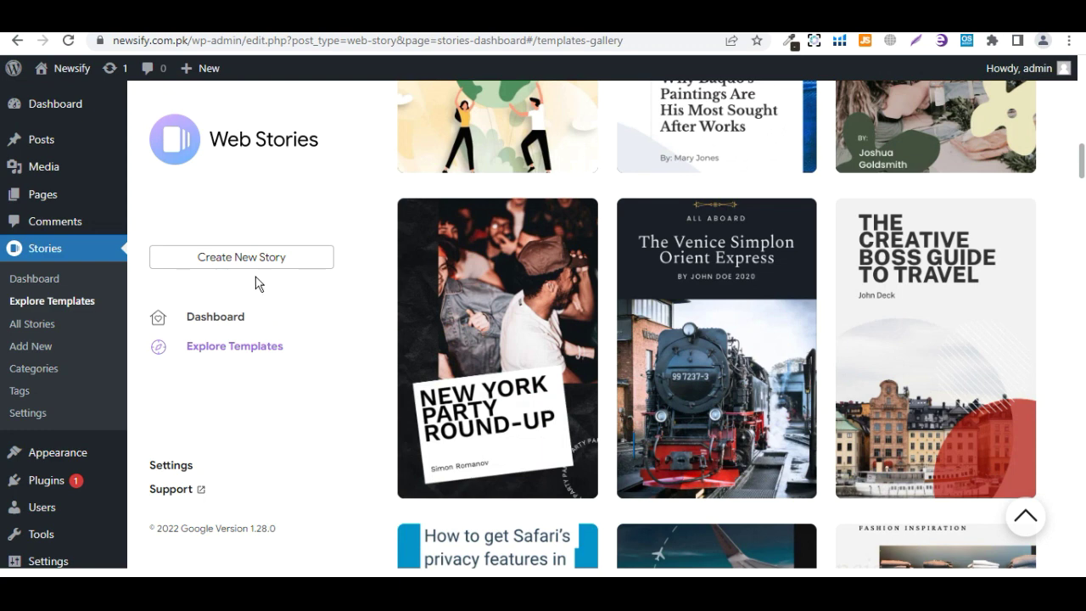
# Step: Create a new blank web story
pyautogui.click(257, 272)
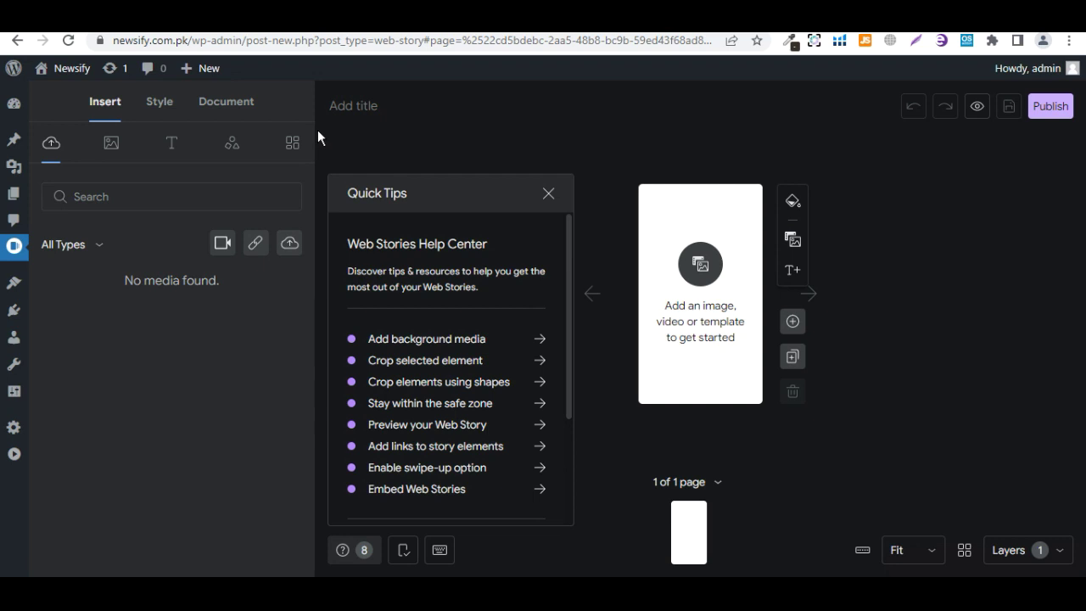
pyautogui.moveTo(11, 110)
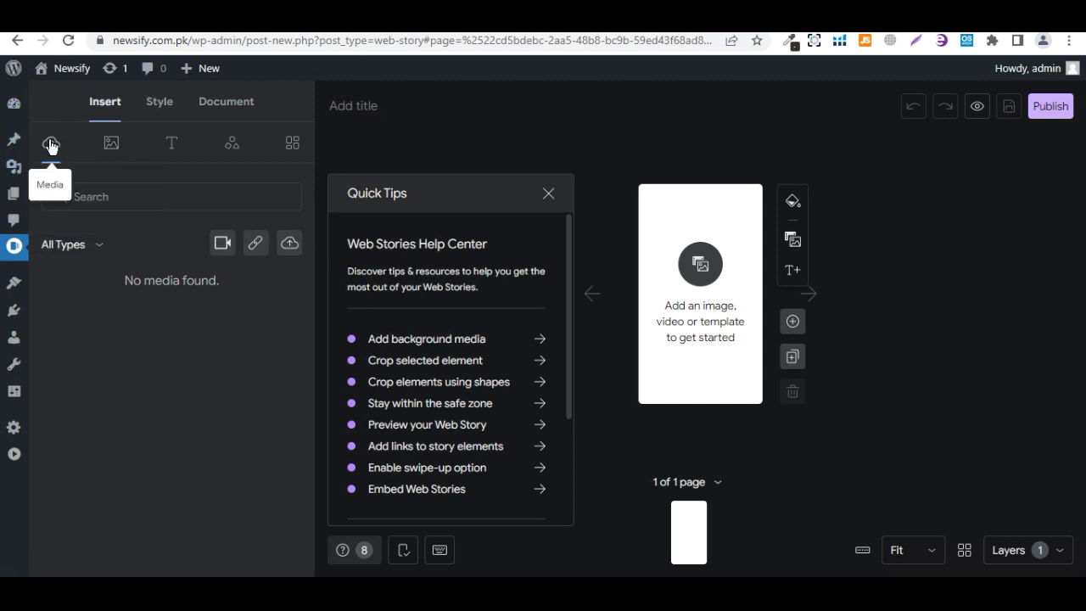
# Step: Search the Unsplash stock images for "FIFA word cup" and look through the results
pyautogui.click(111, 146)
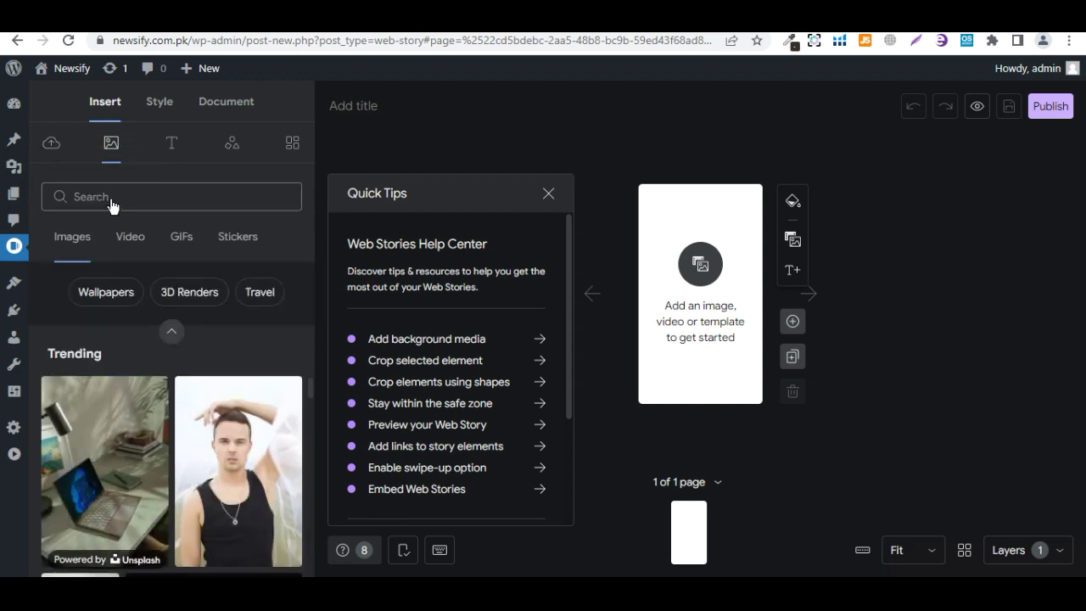
pyautogui.click(156, 194)
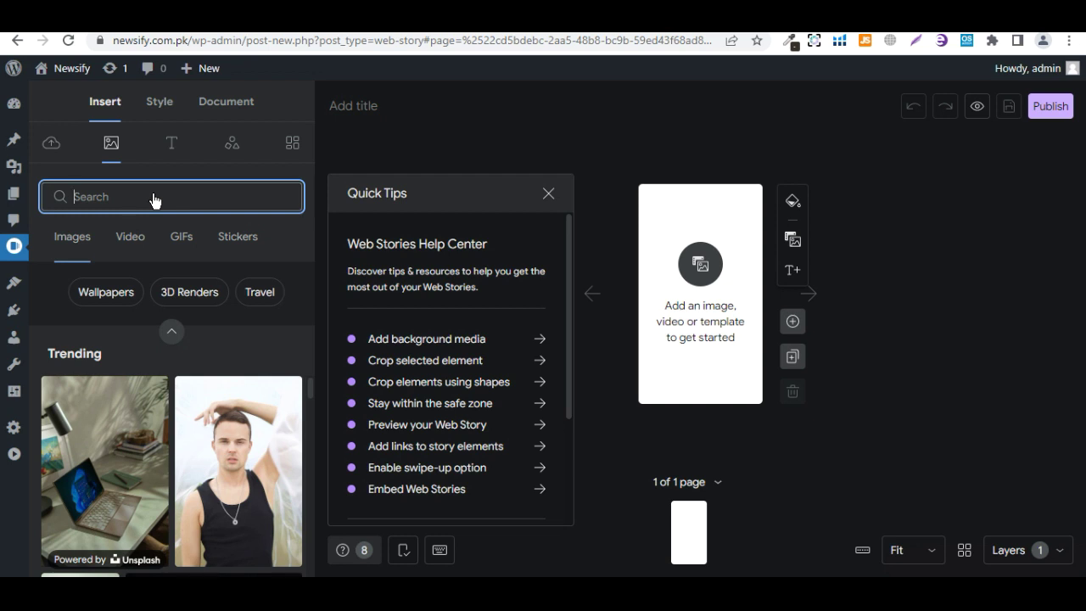
pyautogui.write('FIFA word cup')
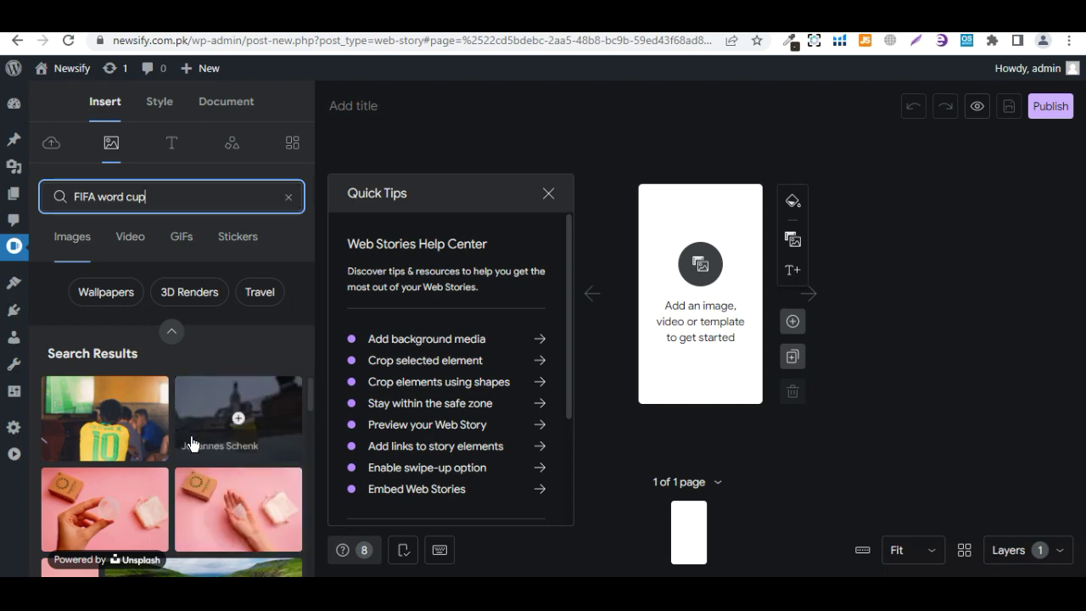
pyautogui.scroll(-5, 193, 456)
pyautogui.scroll(5, 194, 481)
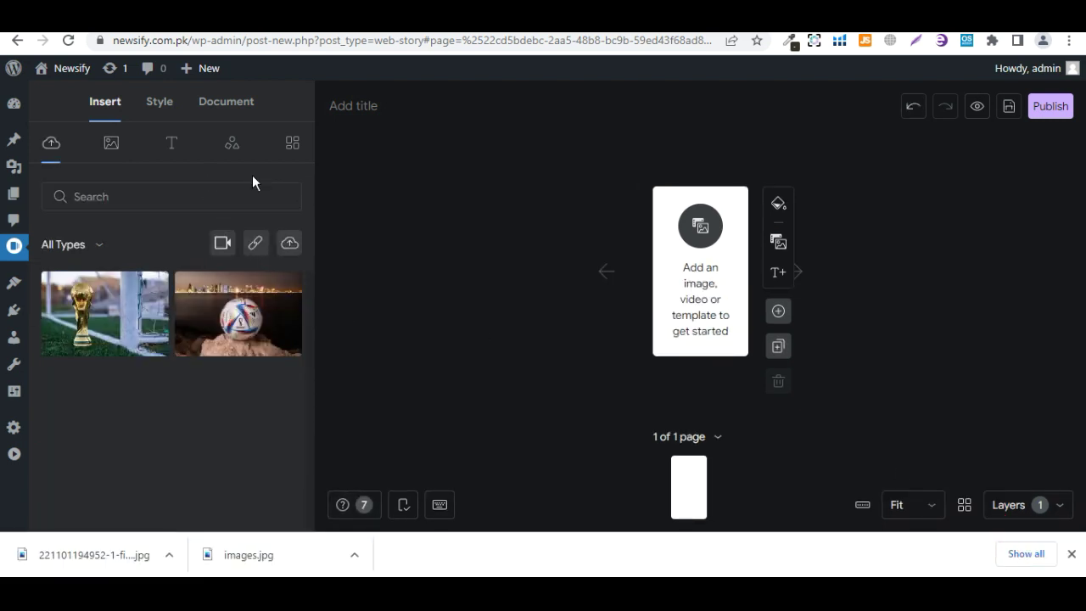
# Step: Insert the uploaded football image with the night skyline onto the first story page
pyautogui.moveTo(130, 284)
pyautogui.moveTo(146, 307)
pyautogui.rightClick(246, 314)
pyautogui.click(299, 344)
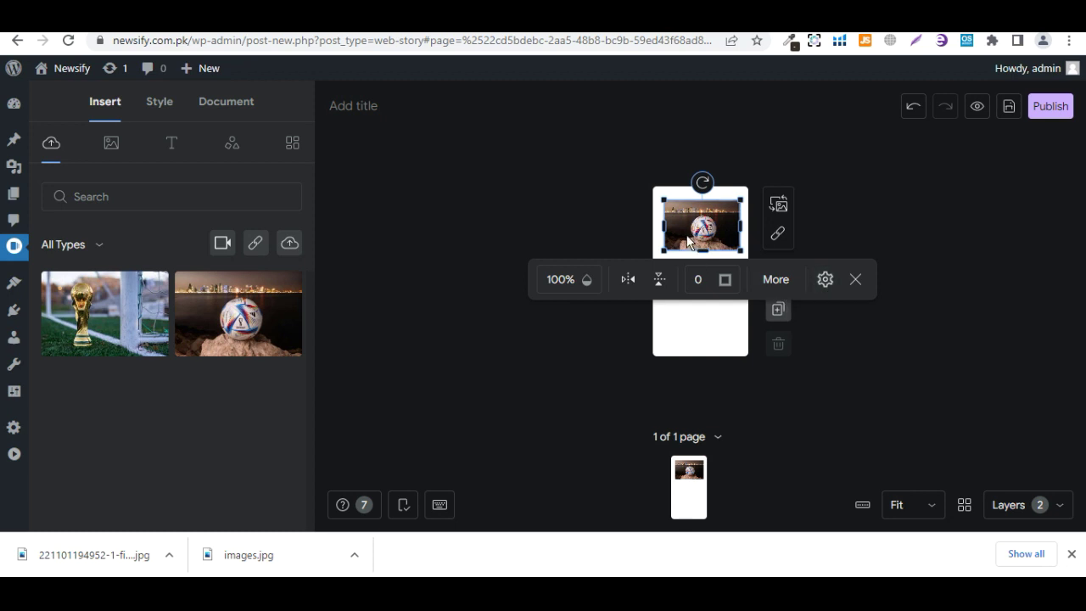
# Step: Enlarge the football image to span the full page width and slightly more than the upper half of the page
pyautogui.moveTo(663, 201); pyautogui.dragTo(653, 188)
pyautogui.moveTo(744, 218); pyautogui.dragTo(751, 217)
pyautogui.moveTo(702, 251); pyautogui.dragTo(709, 282)
pyautogui.click(534, 371)
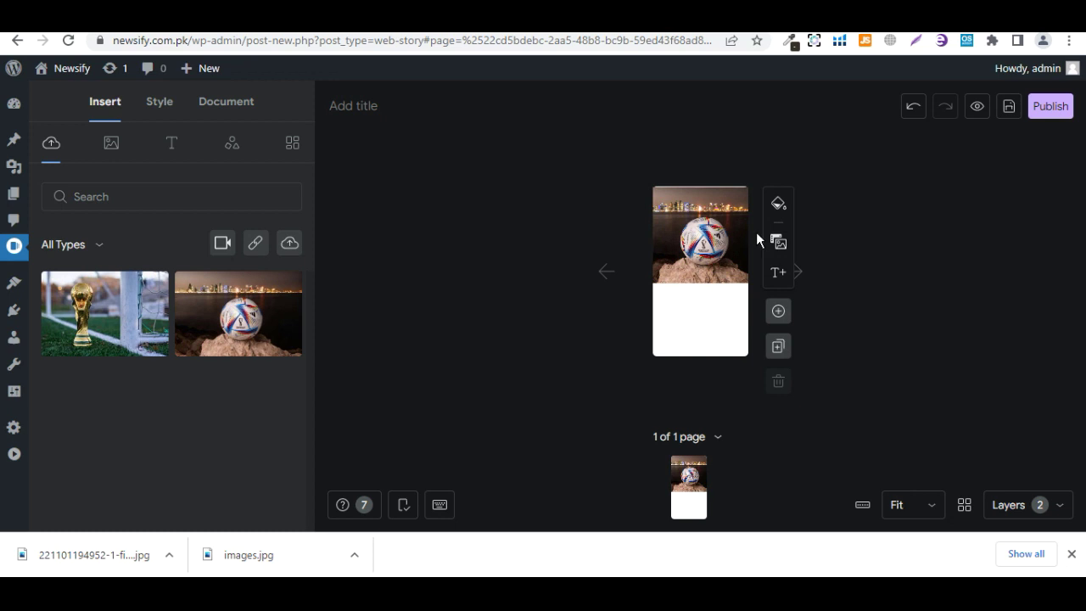
# Step: Add a Title 1 text element to the story page with the text "Morocco won against Portugal"
pyautogui.click(720, 233)
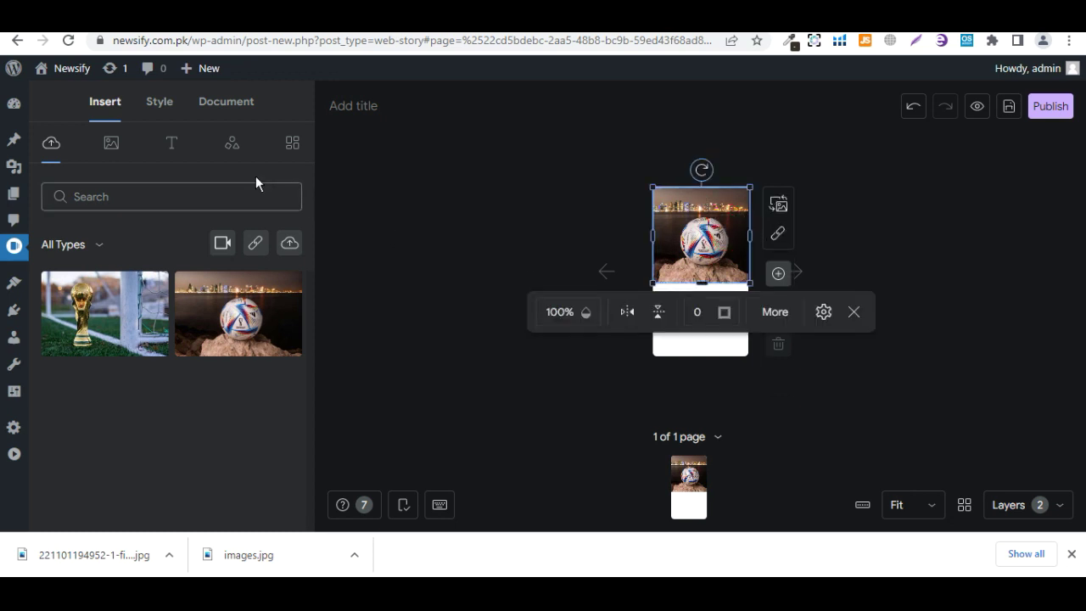
pyautogui.click(175, 144)
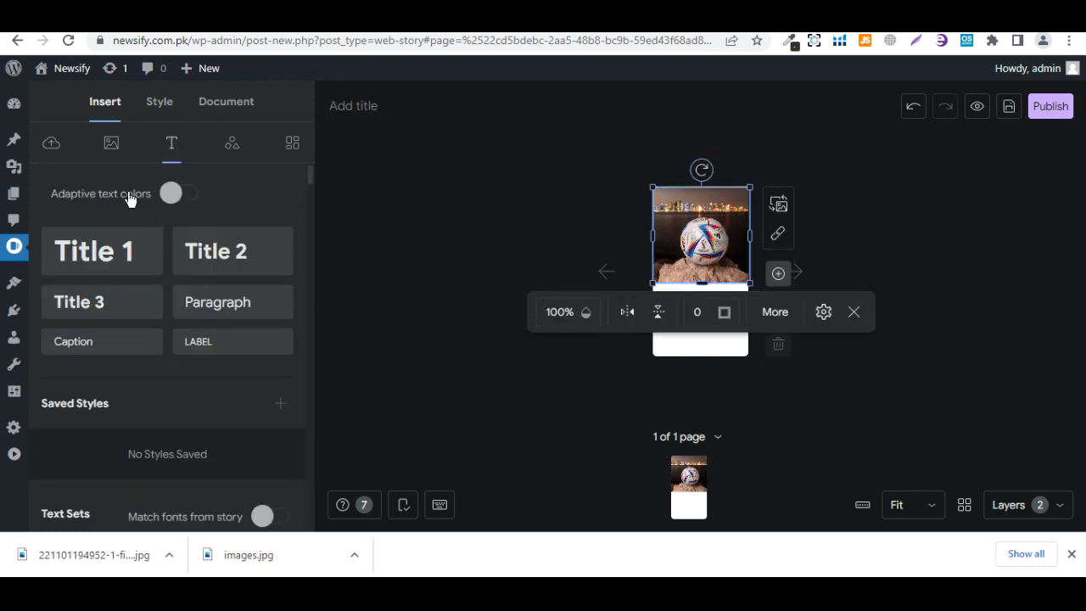
pyautogui.click(111, 252)
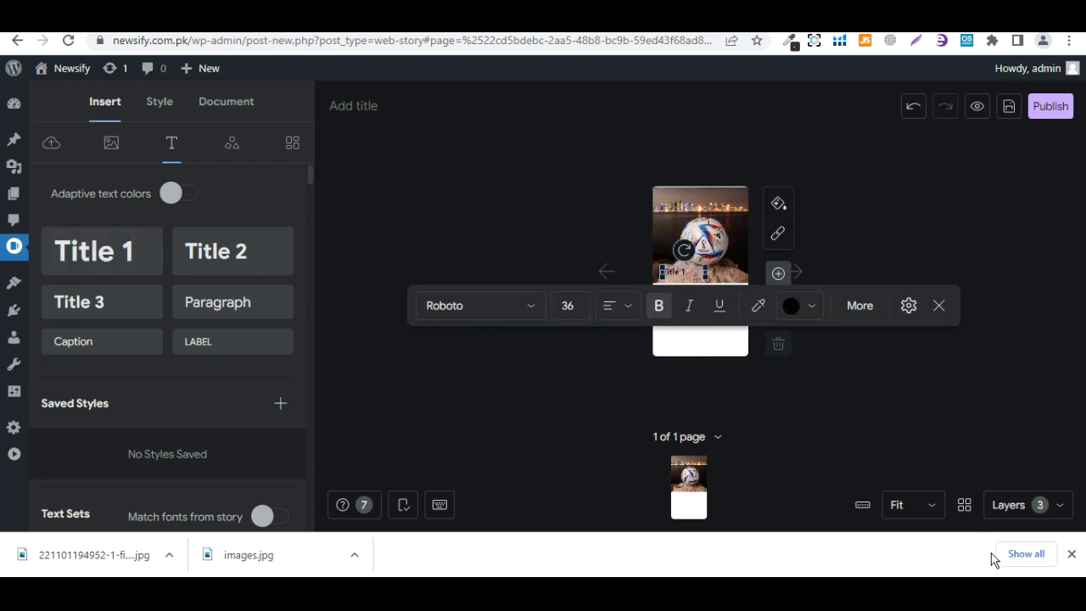
pyautogui.press('Return')
pyautogui.hotkey('ctrl', 'v')
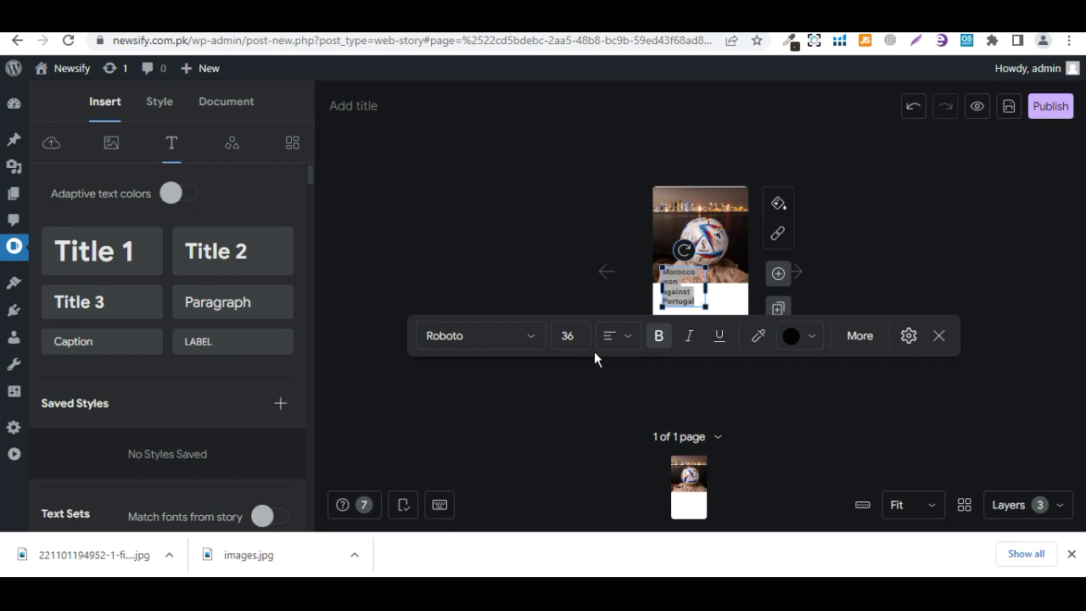
# Step: Set the headline's font size to 50 and move it onto the white area below the football image
pyautogui.click(568, 338)
pyautogui.write('50')
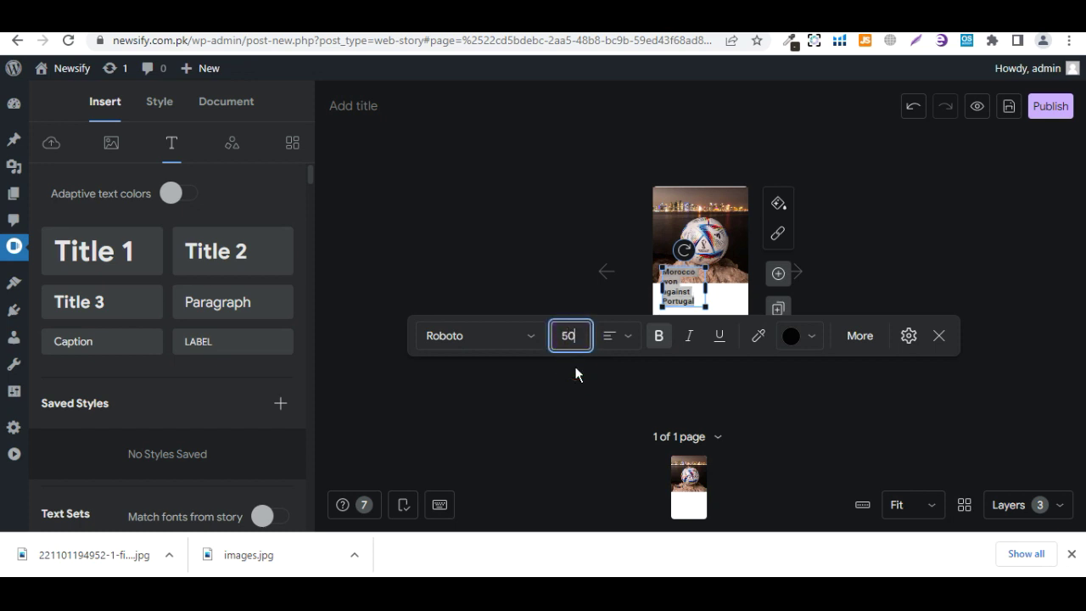
pyautogui.press('Return')
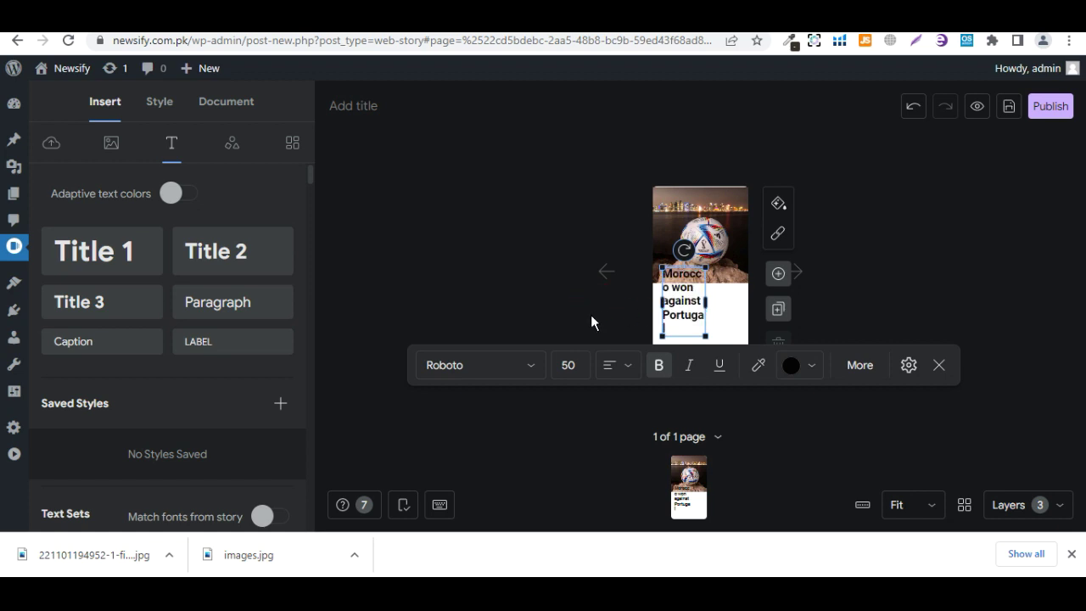
pyautogui.click(552, 331)
pyautogui.moveTo(679, 319)
pyautogui.mouseDown()
pyautogui.moveTo(690, 340)
pyautogui.moveTo(663, 323)
pyautogui.moveTo(682, 324)
pyautogui.mouseUp()
pyautogui.click(880, 330)
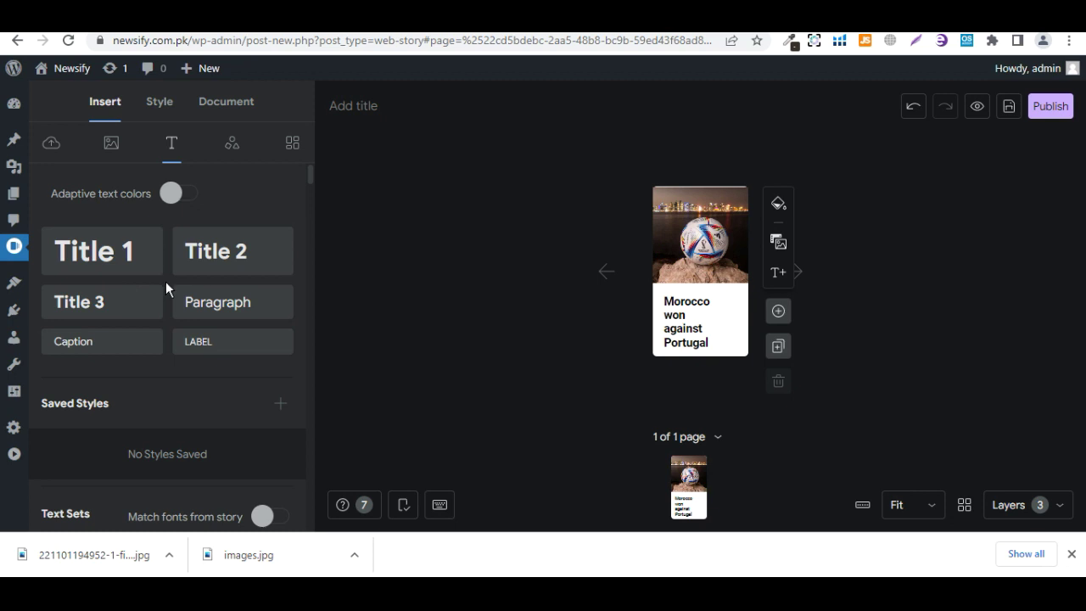
# Step: Preview the story on the simulated phone screens and return to the story editor
pyautogui.scroll(-3, 219, 374)
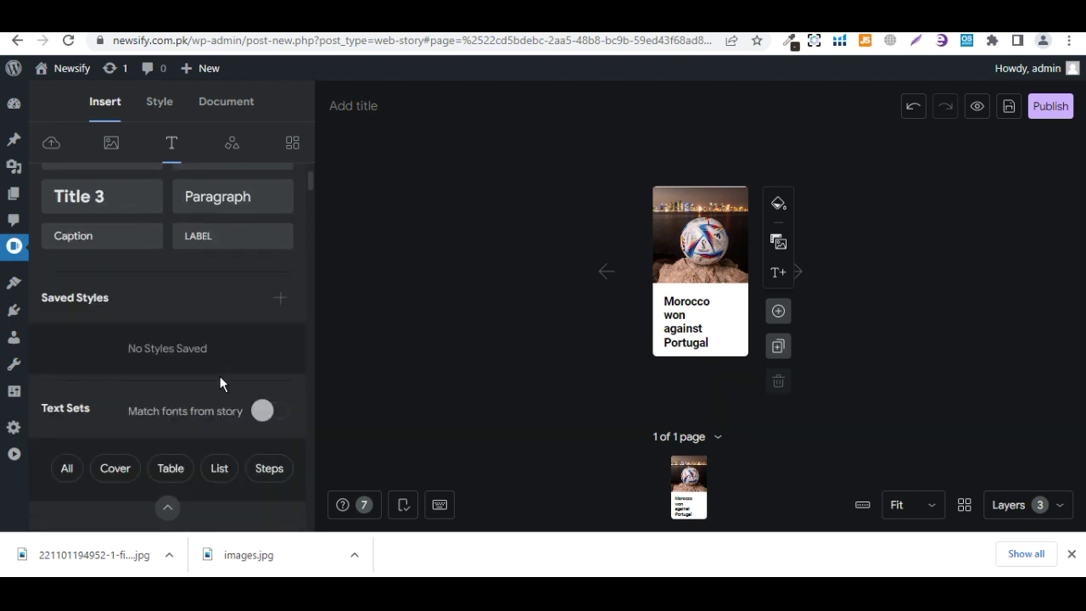
pyautogui.scroll(3, 135, 372)
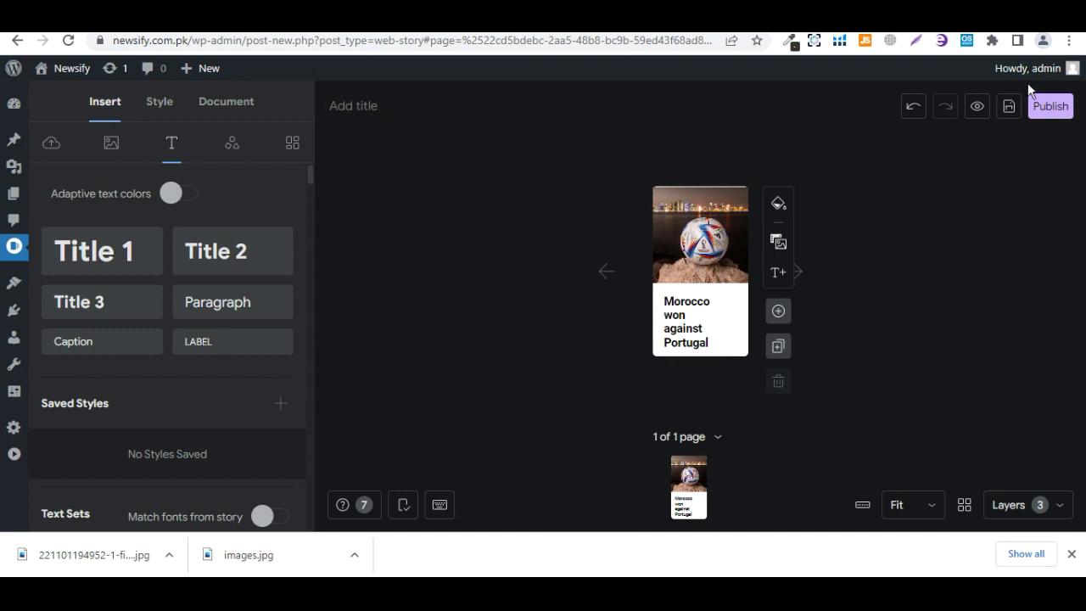
pyautogui.click(978, 107)
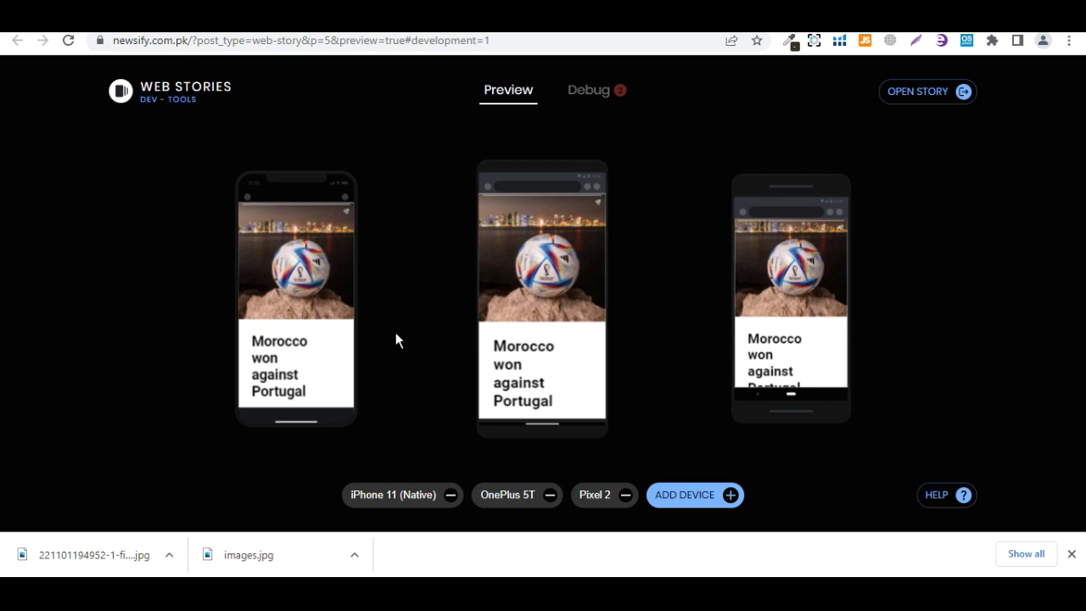
pyautogui.click(475, 17)
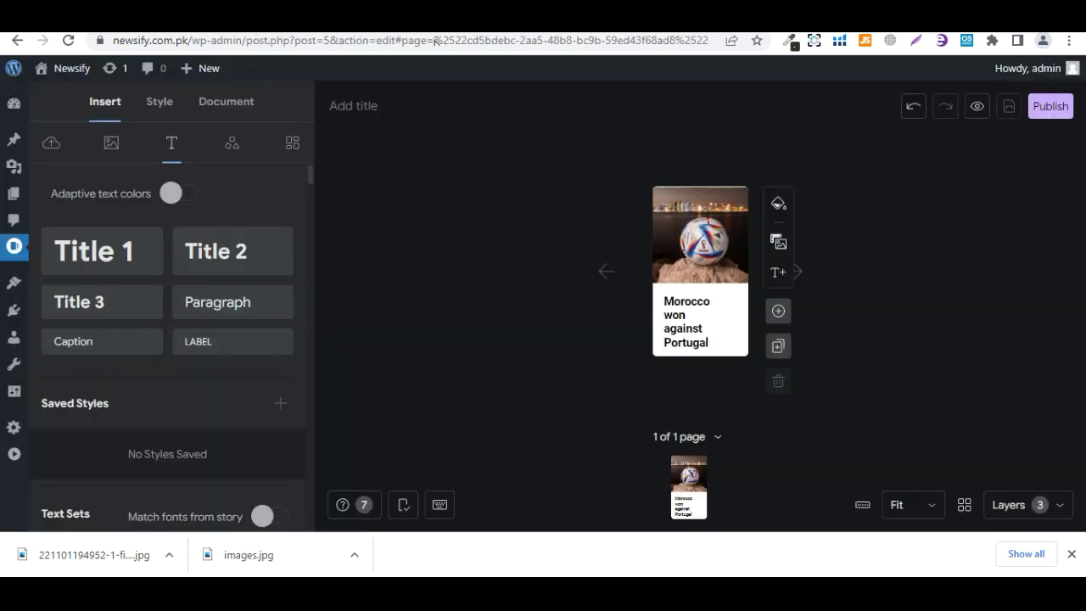
# Step: Open the story's publishing details and examine the visibility options, leaving the choice on Public
pyautogui.click(1038, 113)
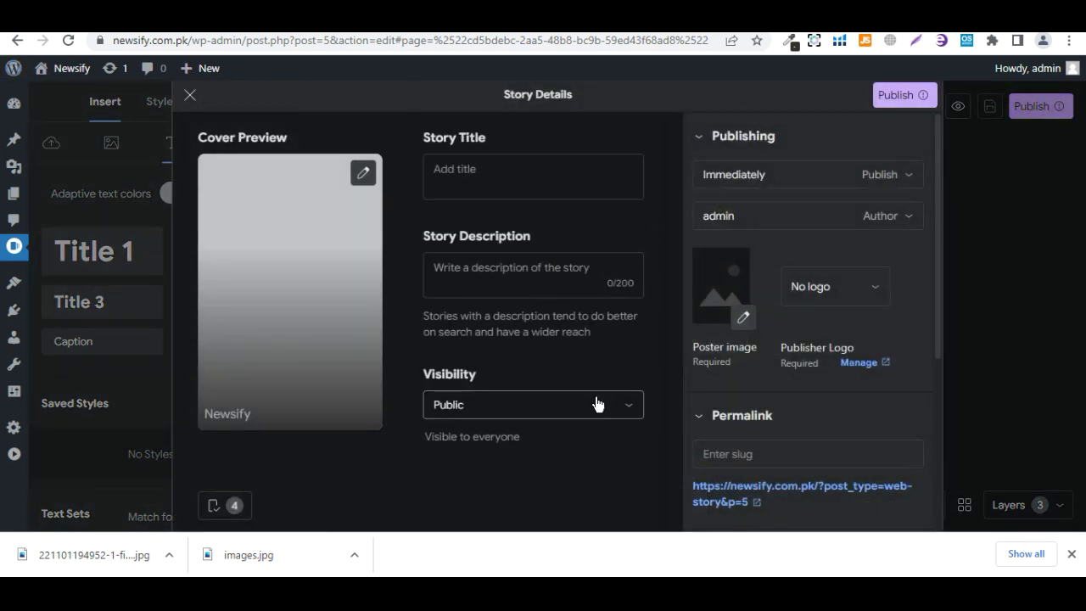
pyautogui.click(634, 417)
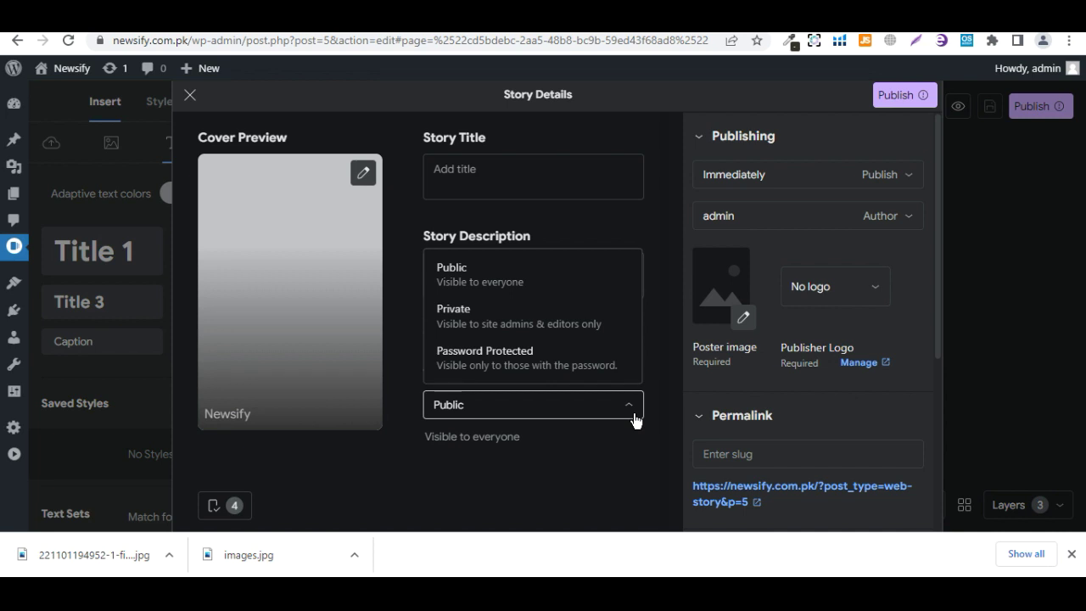
pyautogui.click(659, 433)
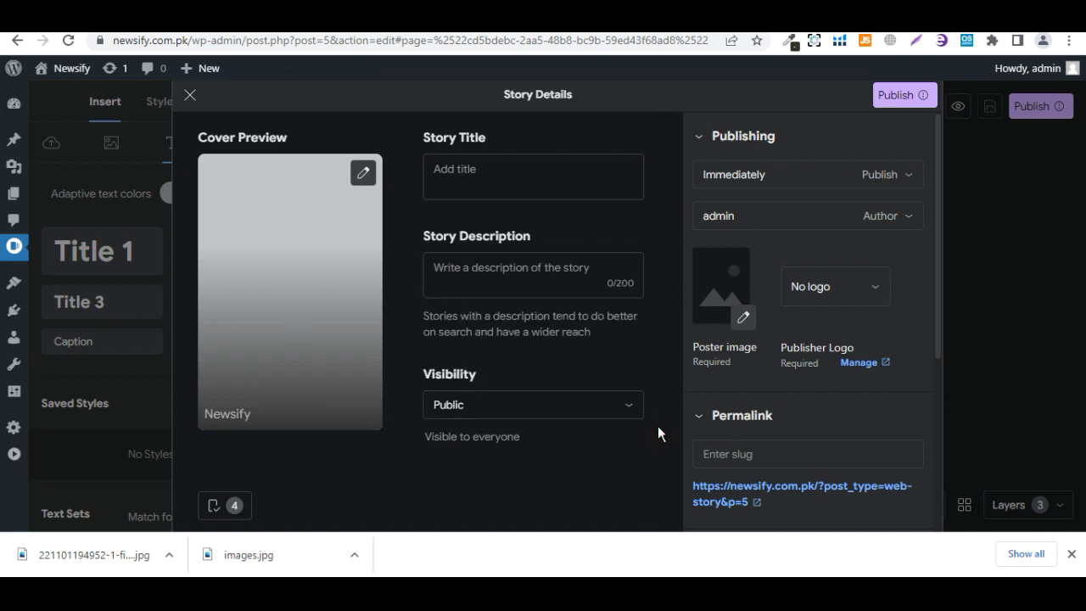